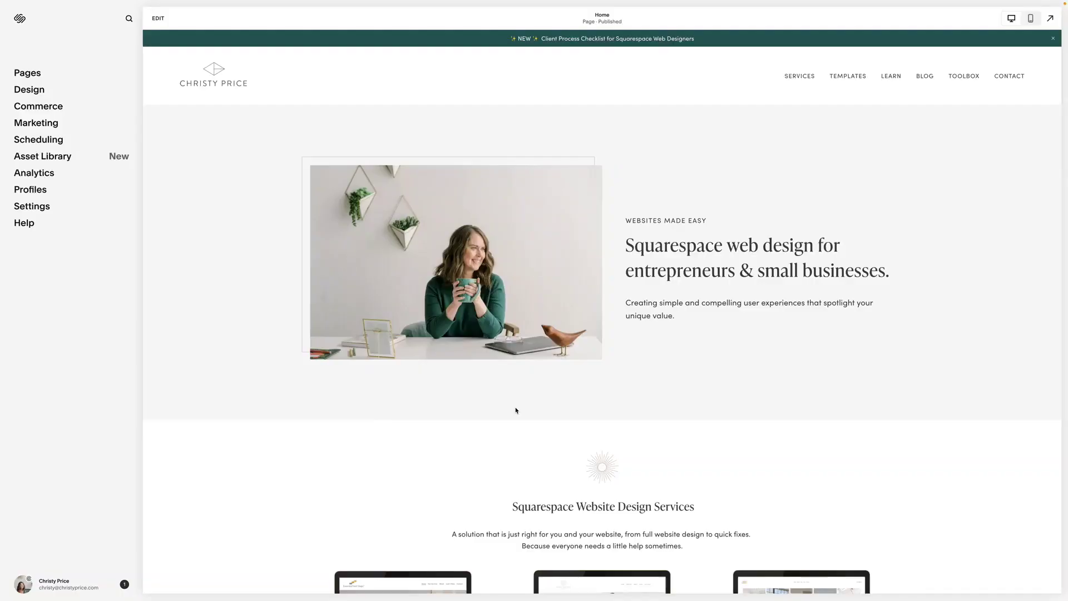
Go to the Squarespace Tips & Tricks blog page and scroll through its featured post cards.
scroll(516, 411, "down", 2)
scroll(734, 326, "up", 2)
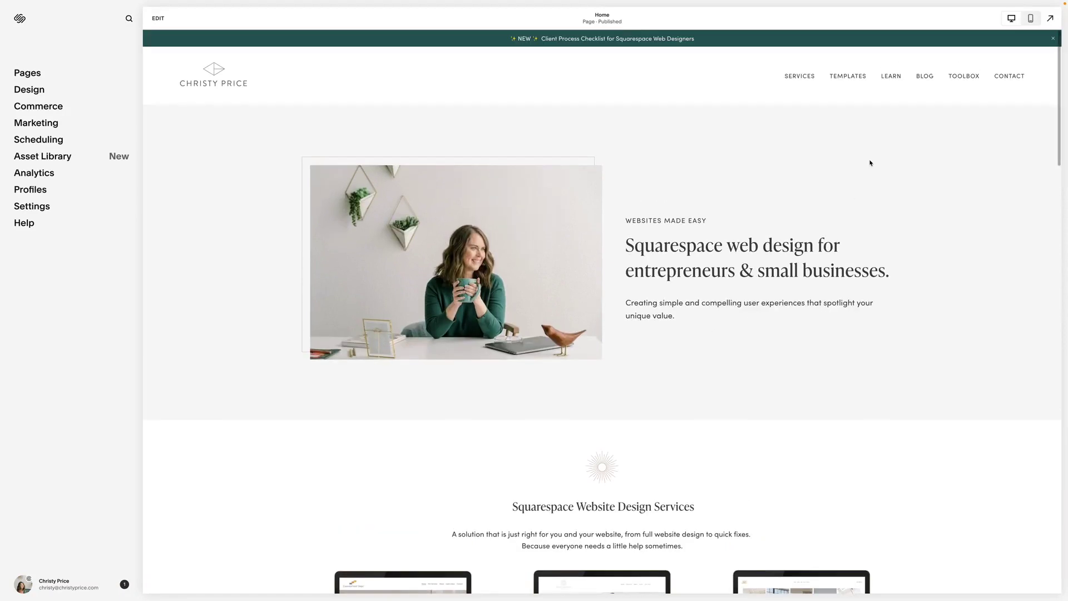
left_click(926, 76)
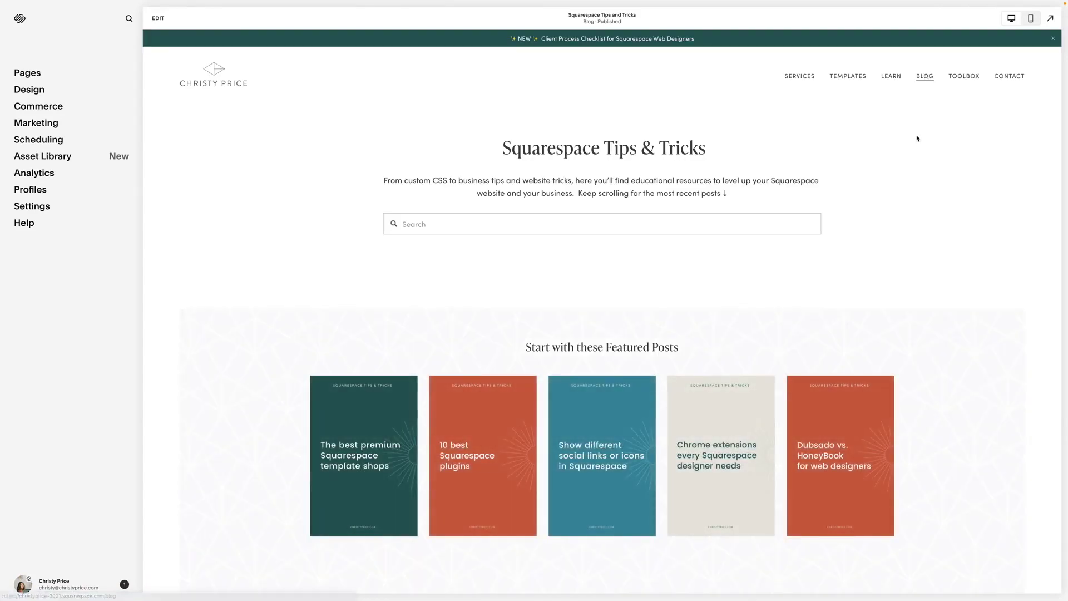
scroll(918, 136, "down", 2)
scroll(918, 138, "down", 3)
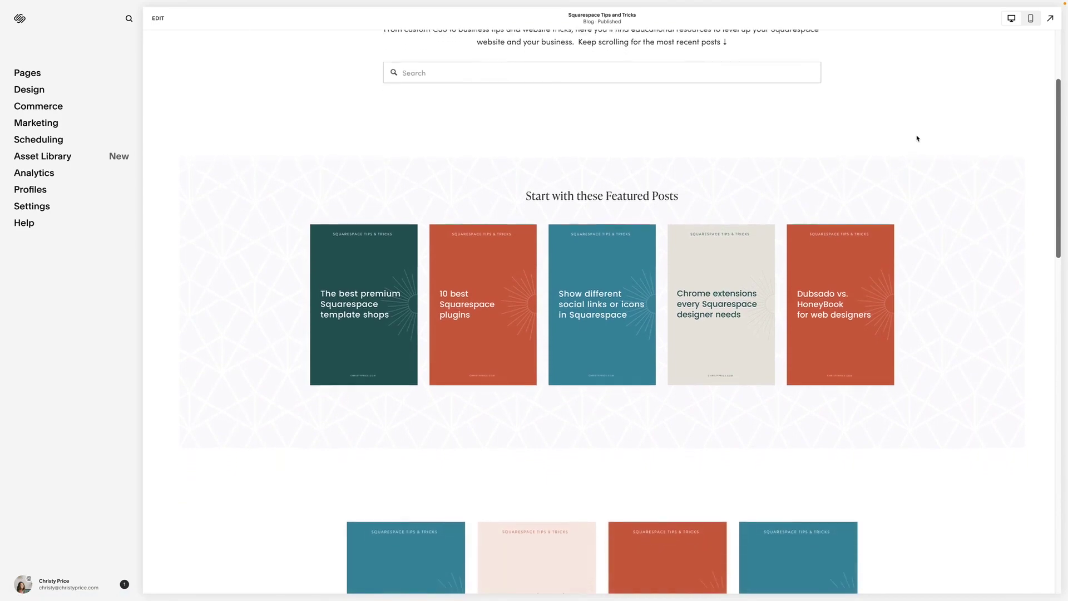
scroll(917, 138, "down", 2)
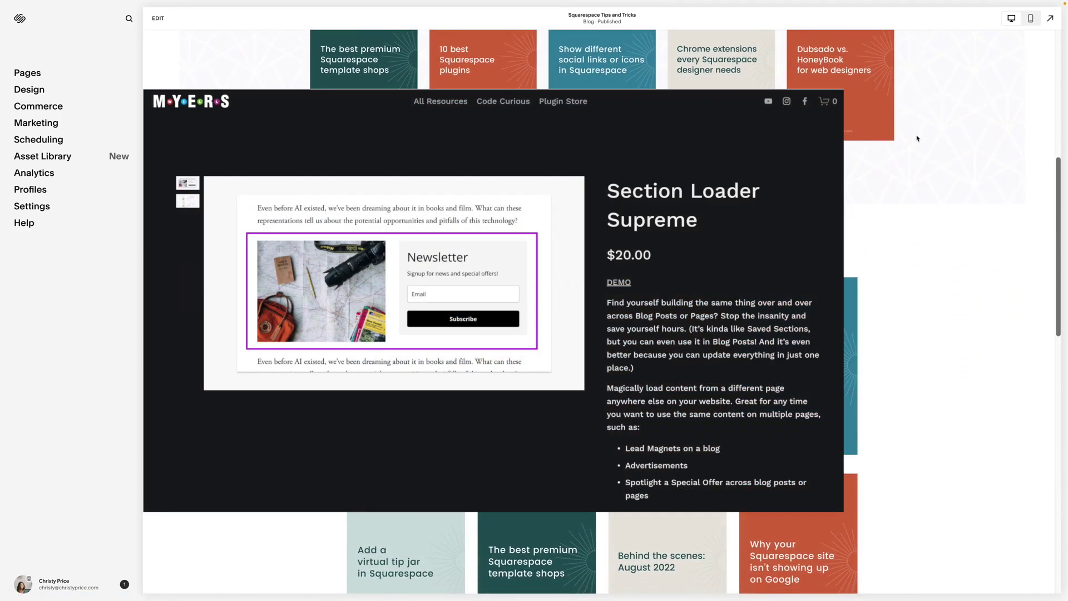
scroll(917, 138, "down", 1)
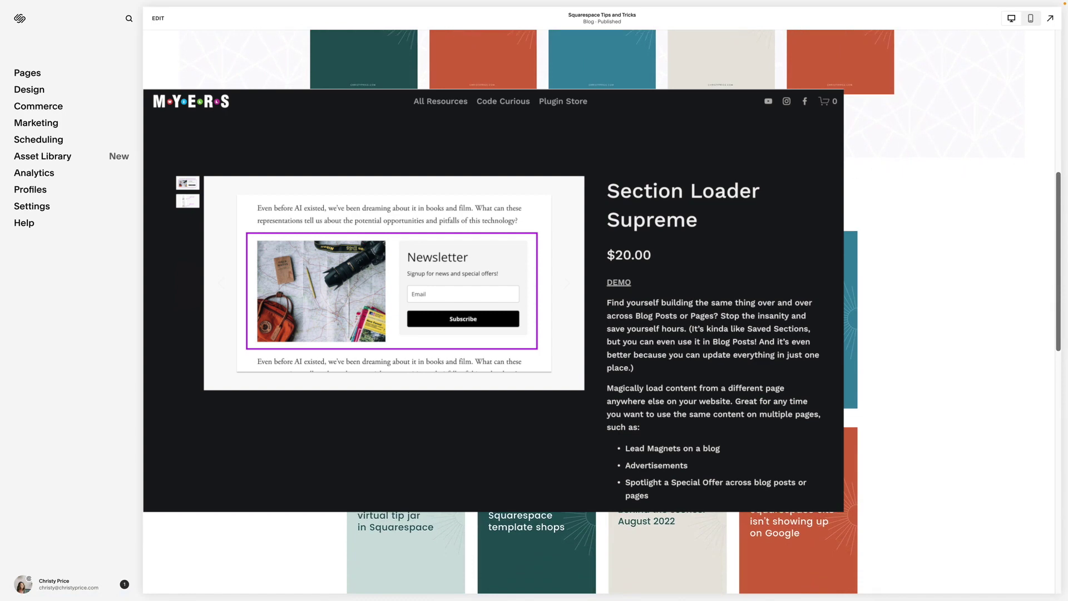
scroll(917, 138, "down", 1)
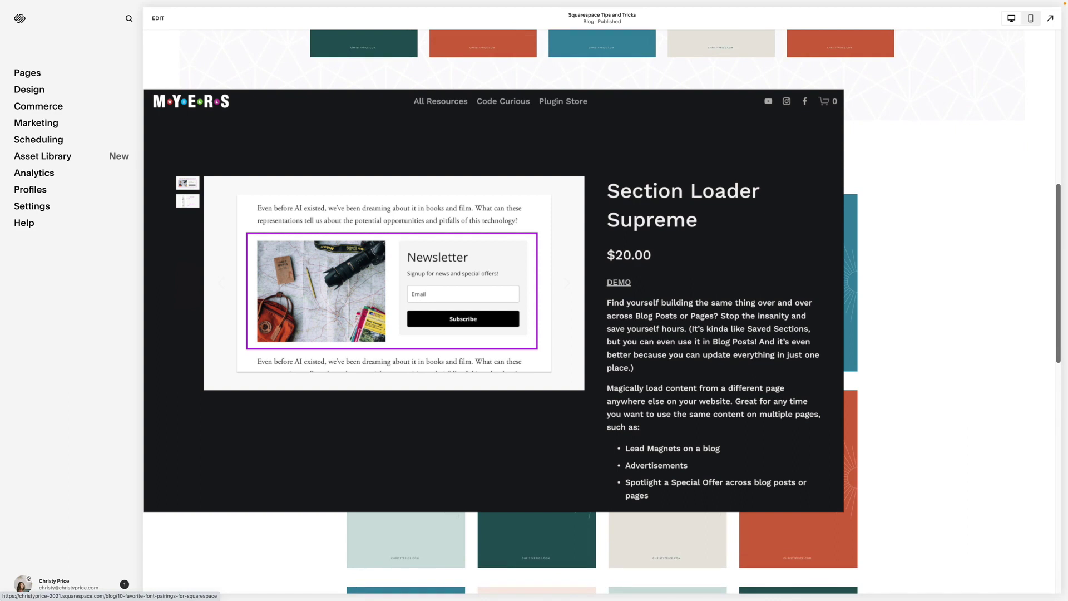
scroll(946, 334, "up", 10)
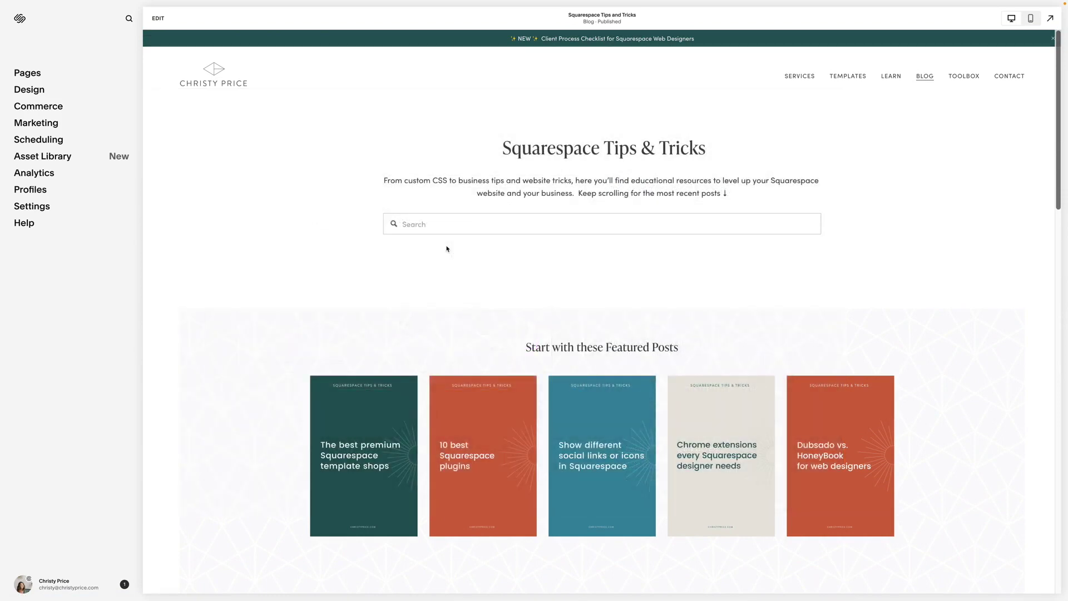
Scroll down through the blog's grid of post cards.
scroll(447, 249, "down", 5)
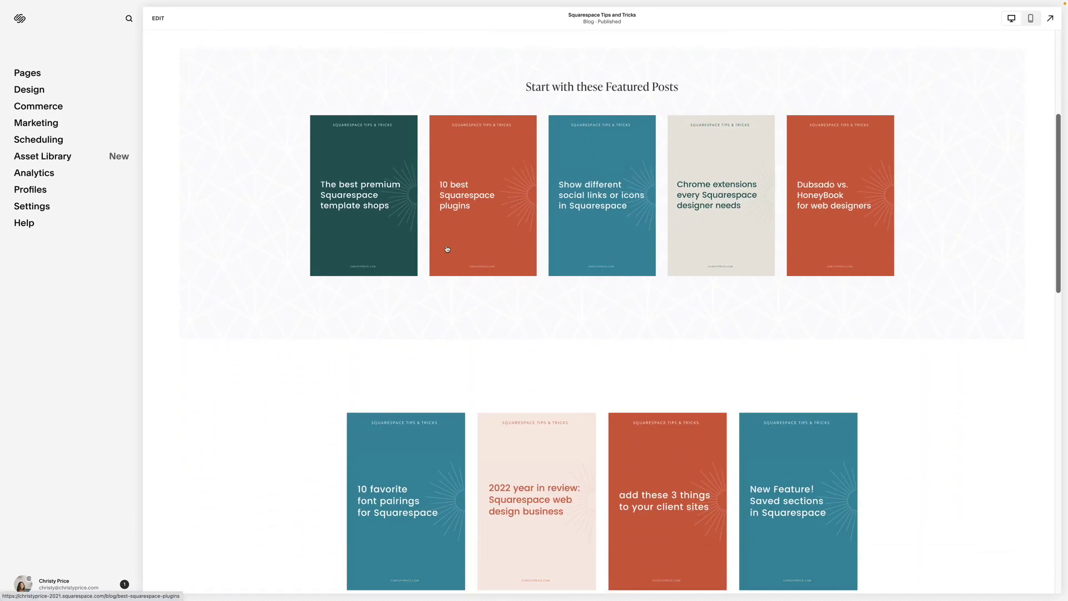
scroll(446, 248, "down", 4)
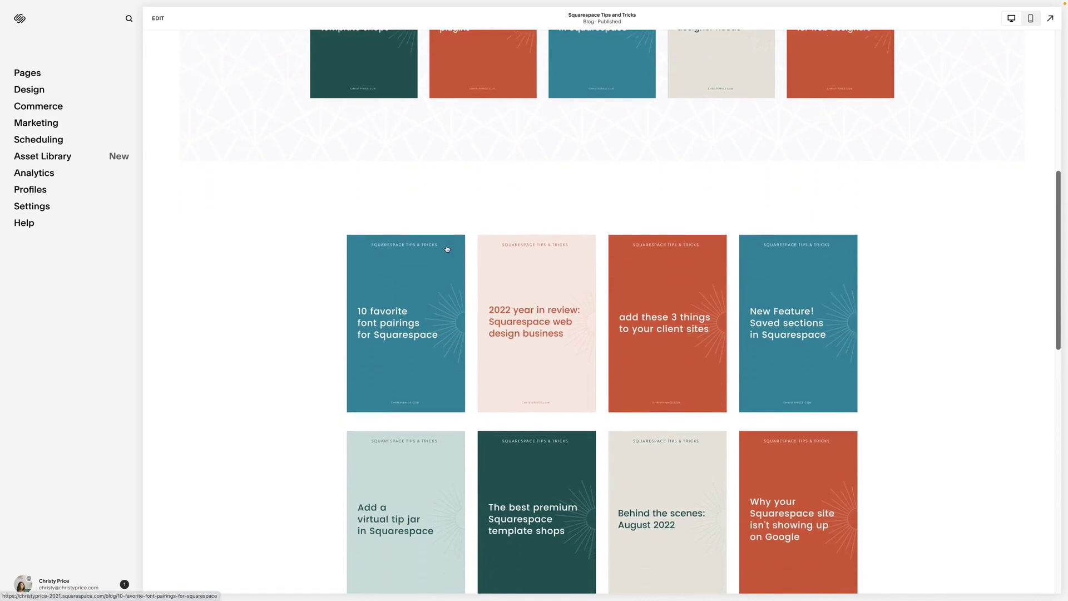
scroll(446, 248, "down", 1)
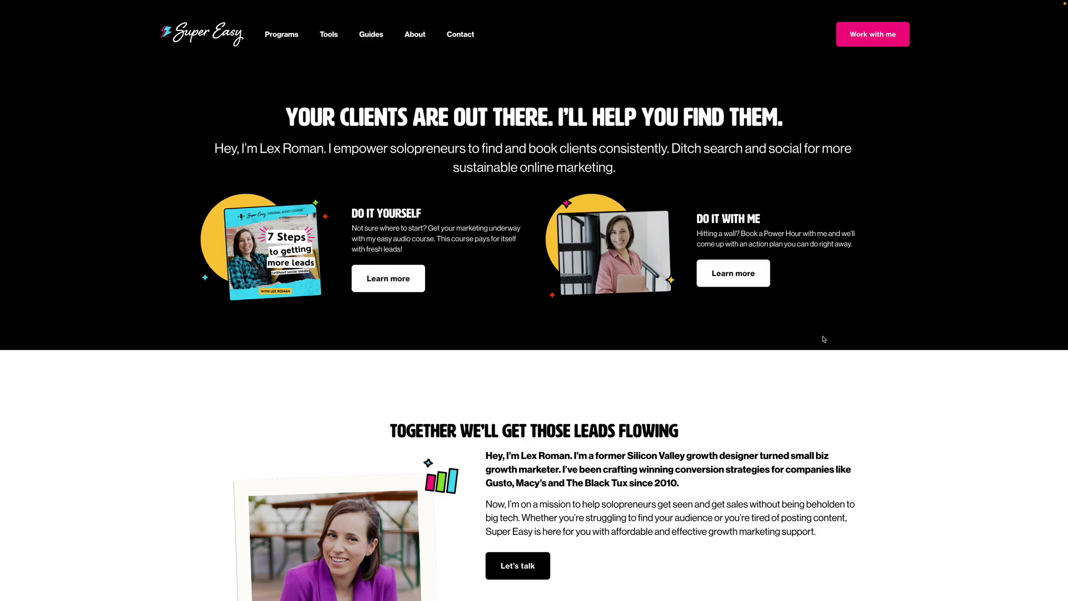
Go to the Lead Generation Guides page and browse the consulting services clients guide.
left_click(367, 36)
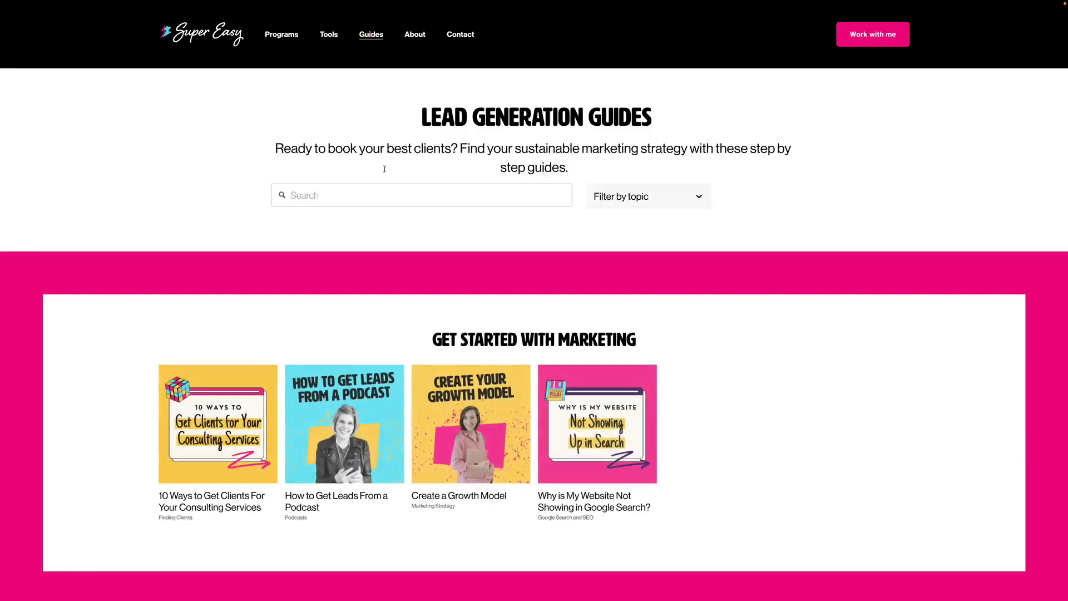
scroll(384, 169, "down", 7)
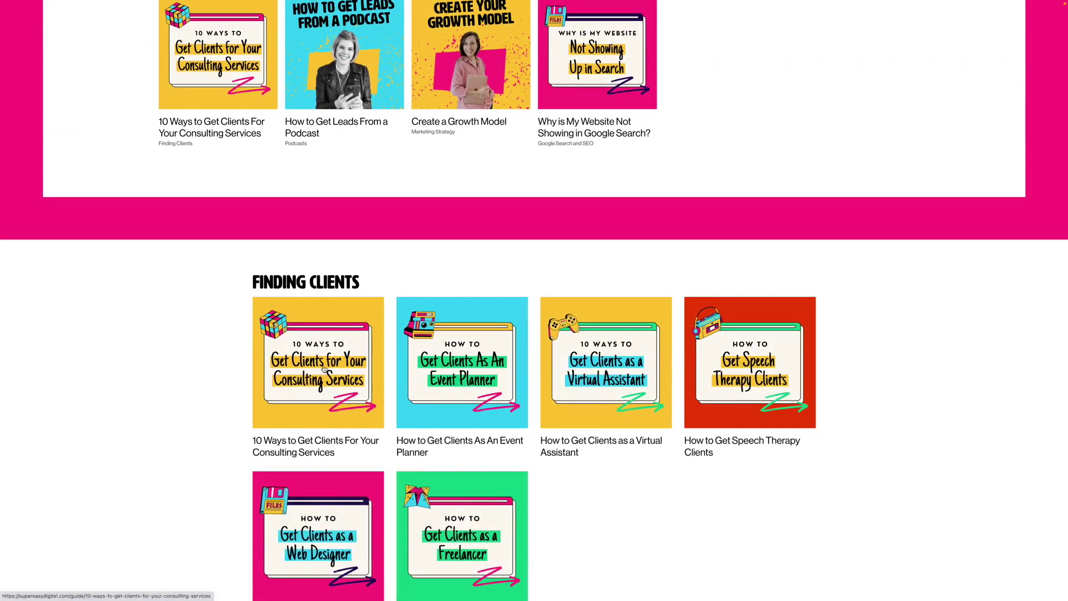
left_click(324, 369)
scroll(359, 336, "down", 8)
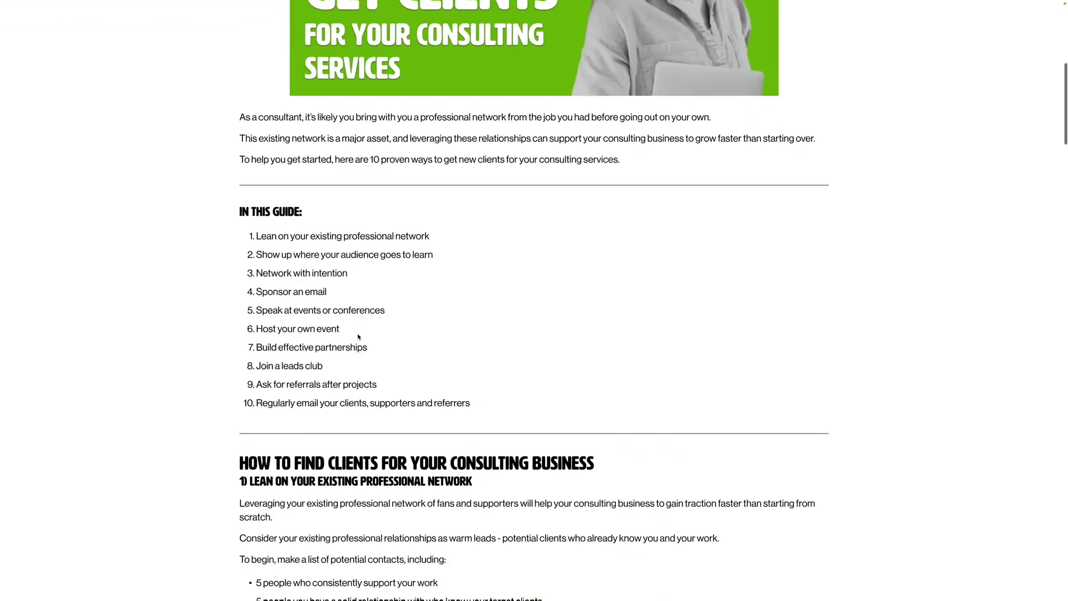
scroll(359, 337, "down", 12)
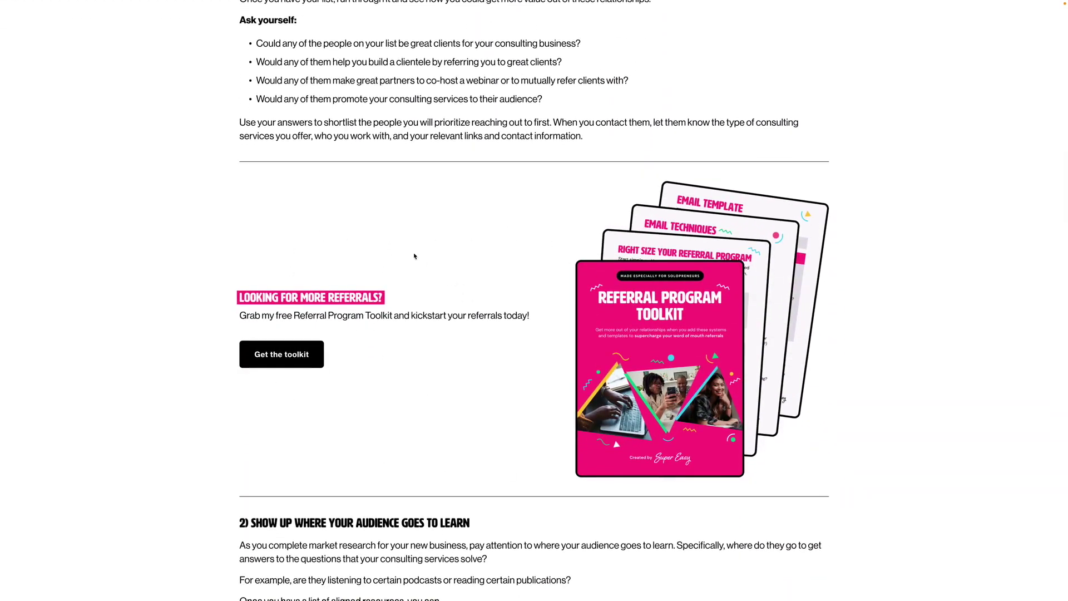
scroll(425, 371, "down", 8)
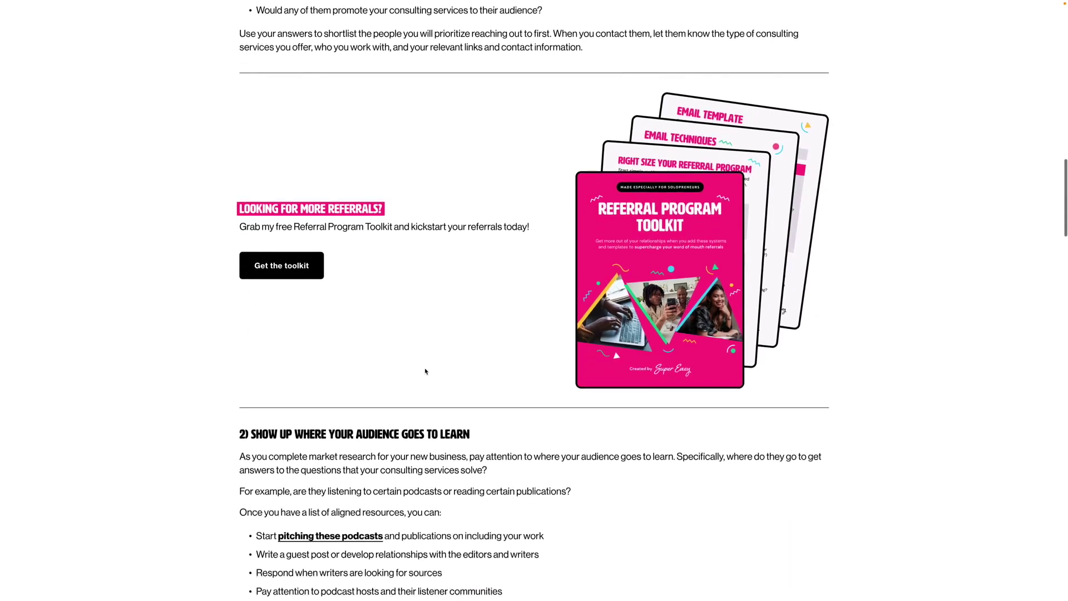
scroll(425, 370, "down", 8)
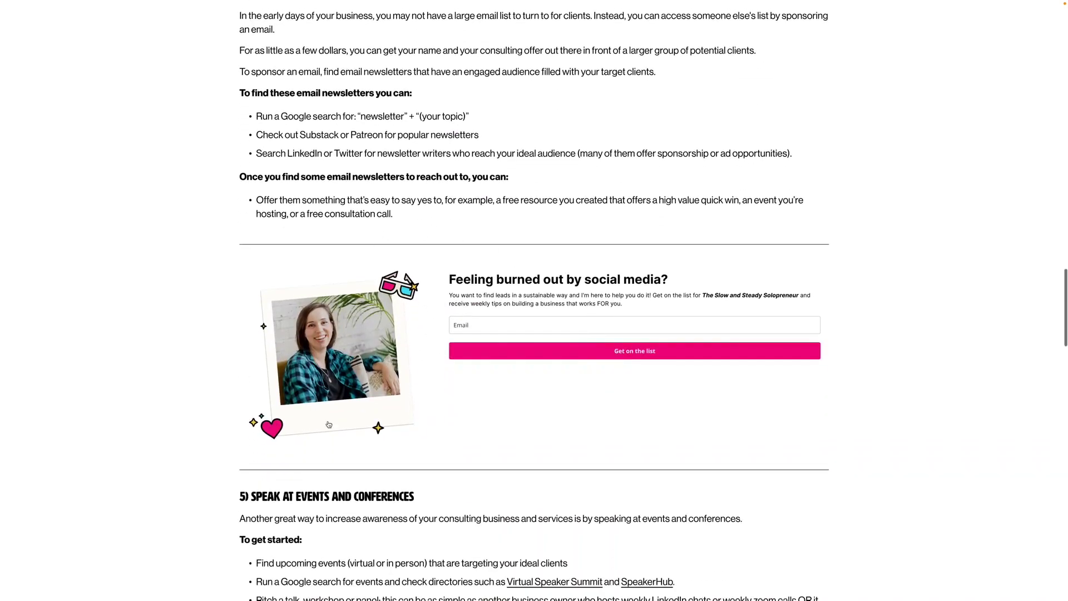
scroll(459, 327, "up", 20)
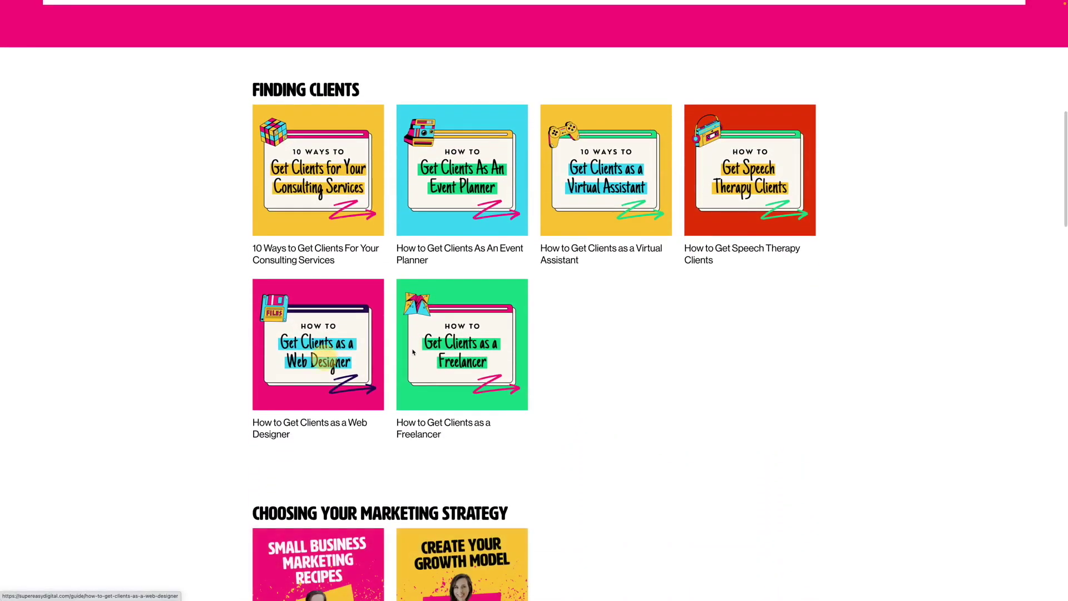
View the How to Get Clients as a Web Designer guide, then return to the guides listing.
left_click(329, 360)
scroll(612, 339, "down", 15)
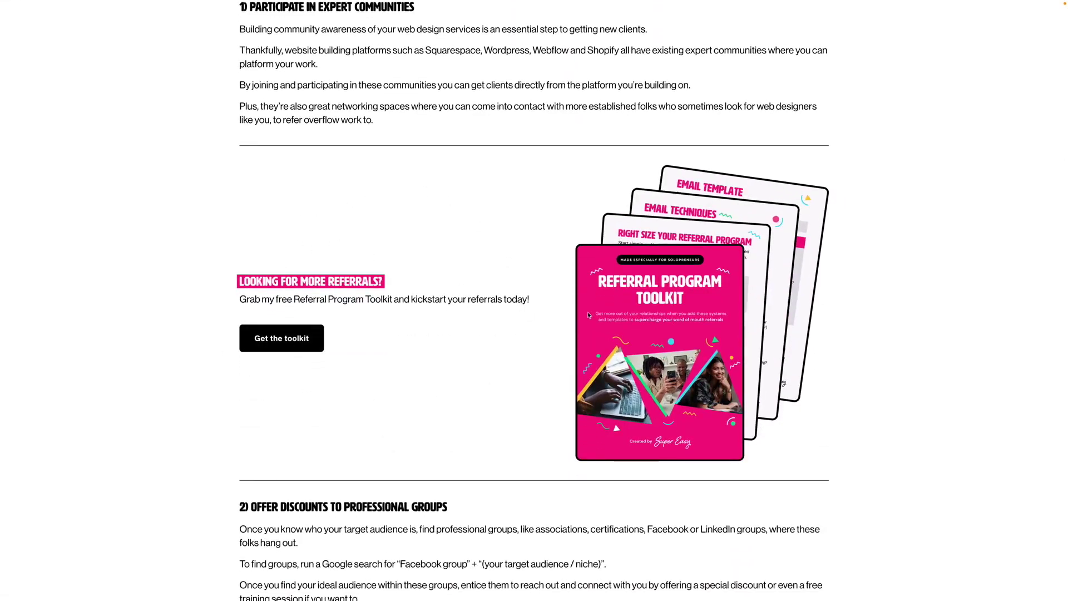
key("alt+Left")
Open 'What is a Lead Magnet?' and scroll to its newsletter sign-up section between divider lines.
scroll(589, 313, "down", 8)
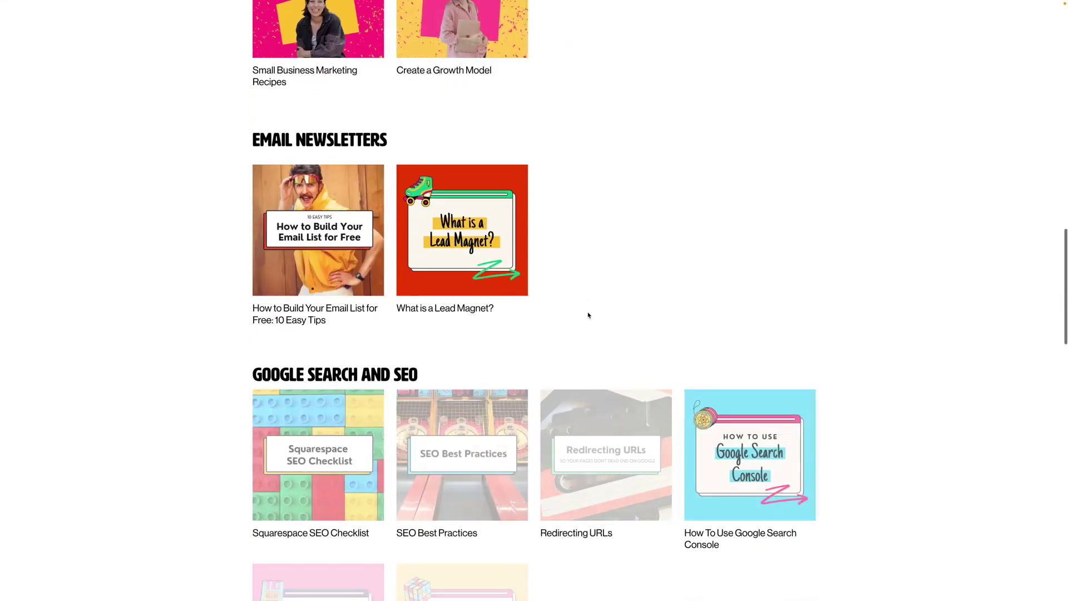
left_click(462, 234)
scroll(686, 209, "down", 9)
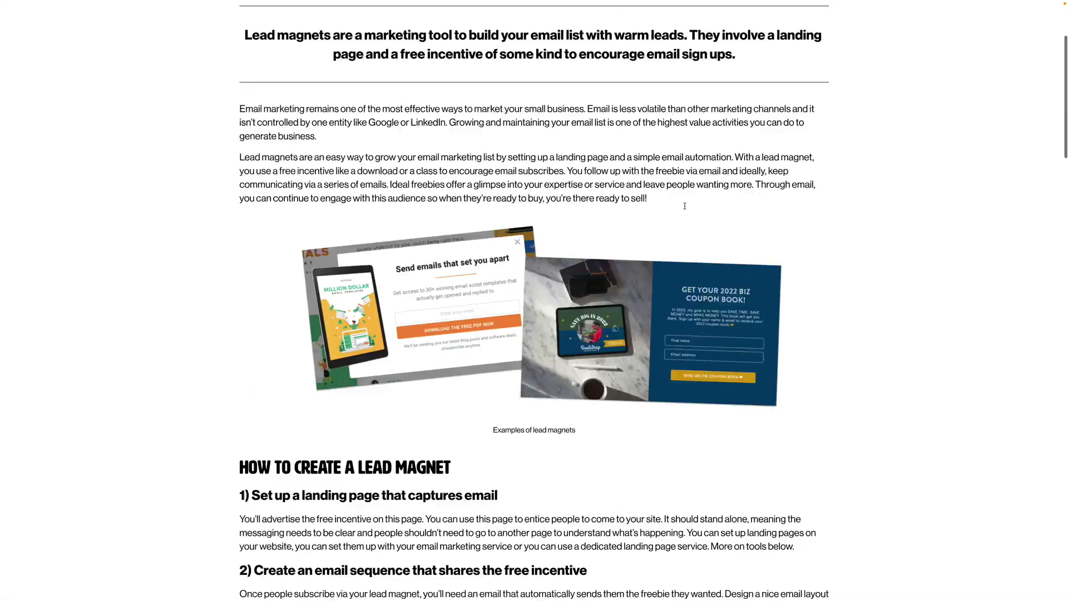
scroll(686, 209, "down", 2)
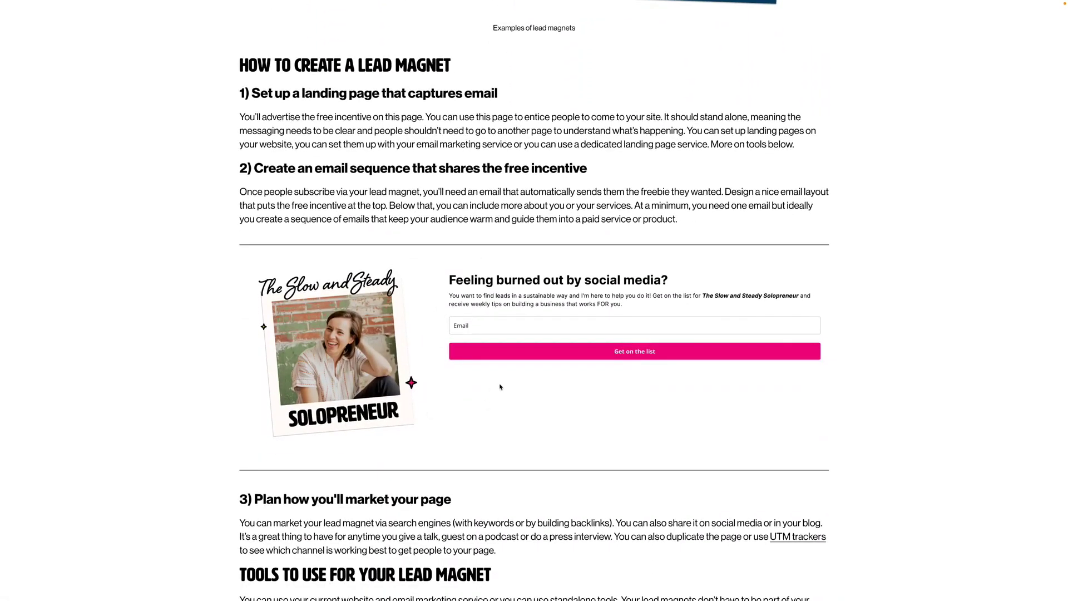
scroll(507, 409, "up", 1)
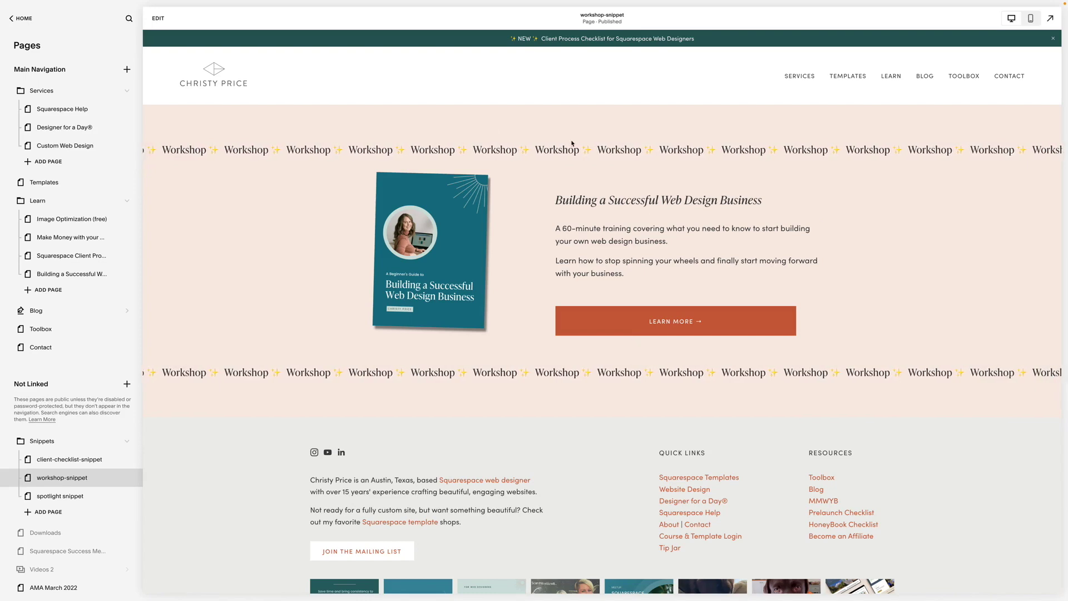
Open 'Behind the scenes: March 2022', scroll to its Workshop section, and follow it to the workshop page.
left_click(836, 525)
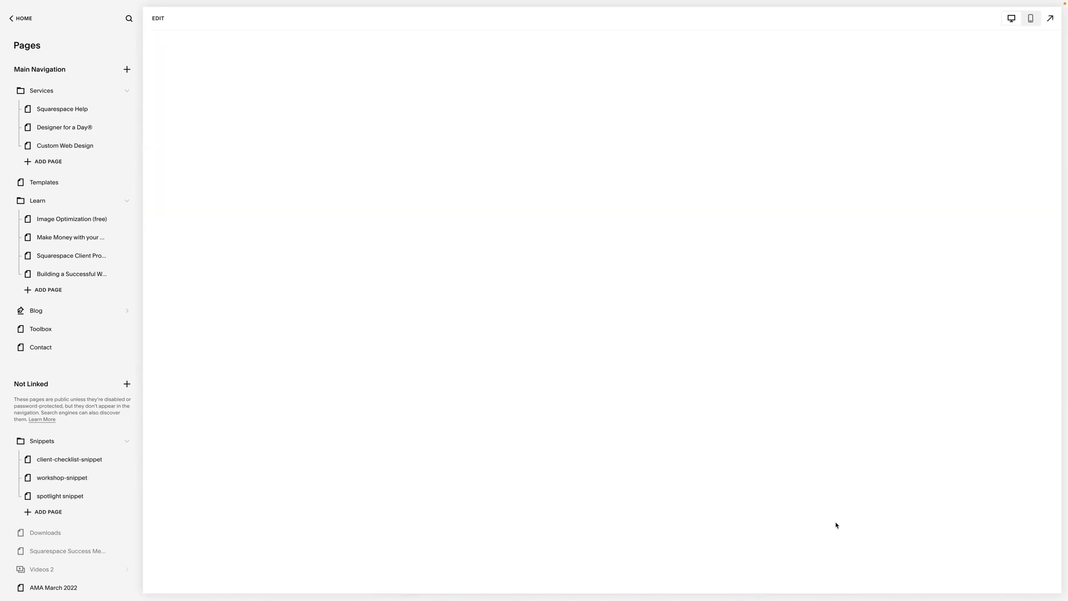
scroll(836, 524, "down", 14)
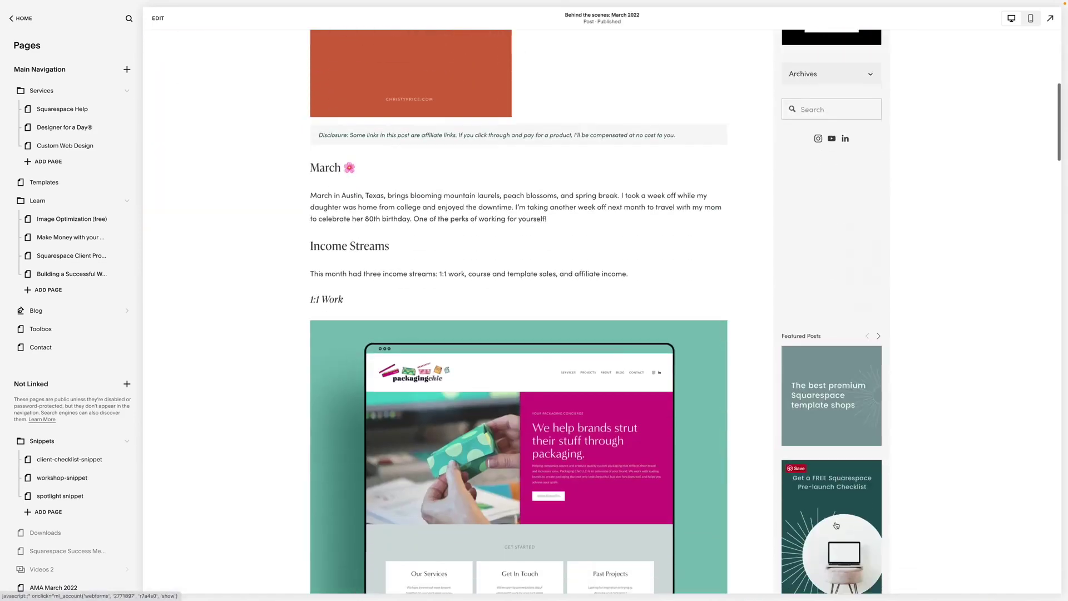
scroll(836, 525, "down", 15)
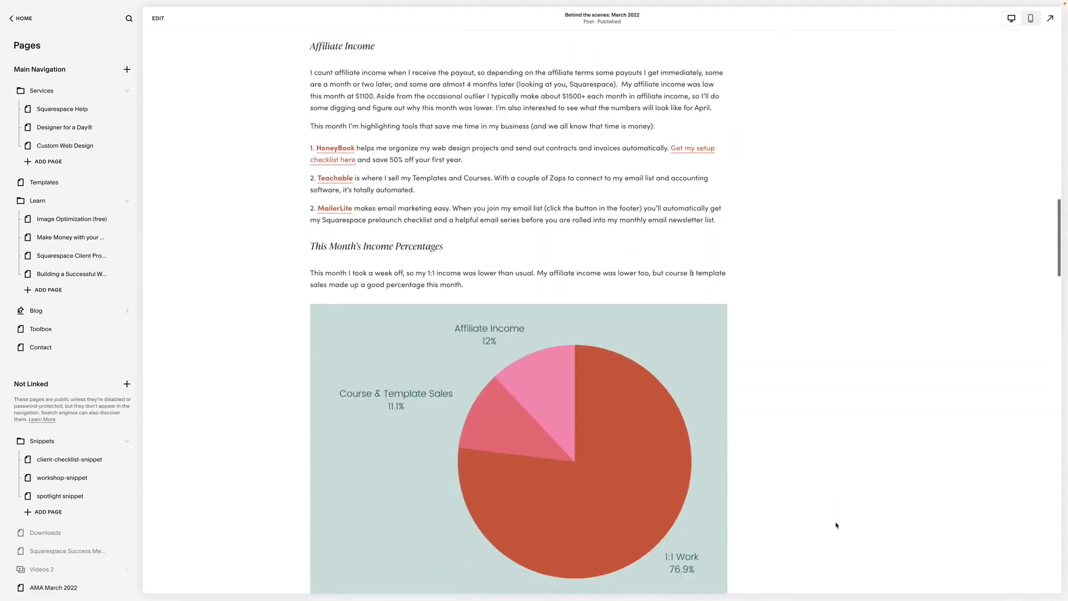
scroll(837, 525, "down", 3)
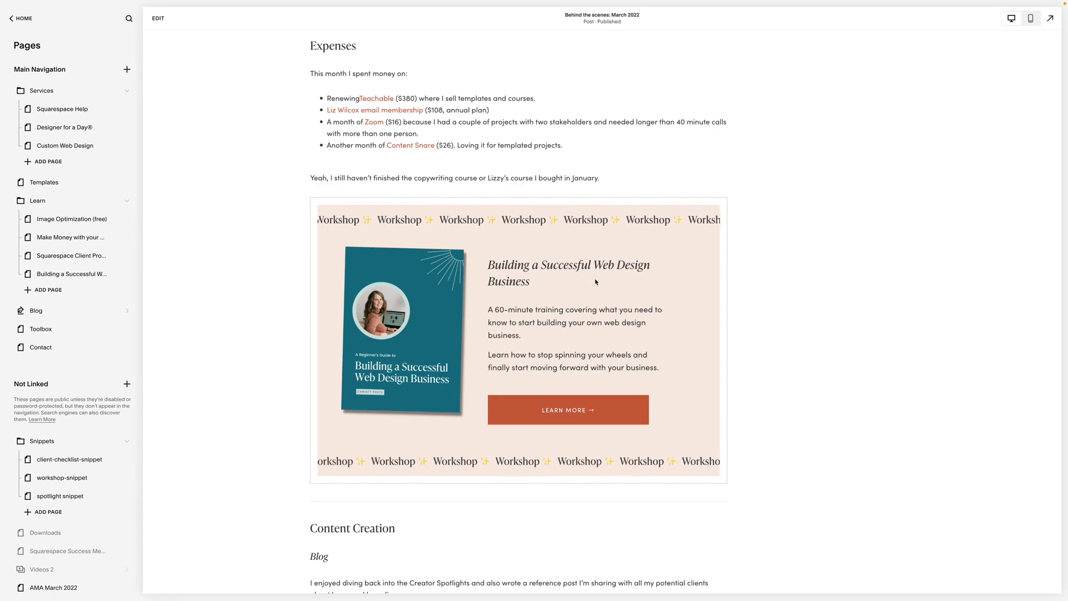
scroll(595, 282, "down", 2)
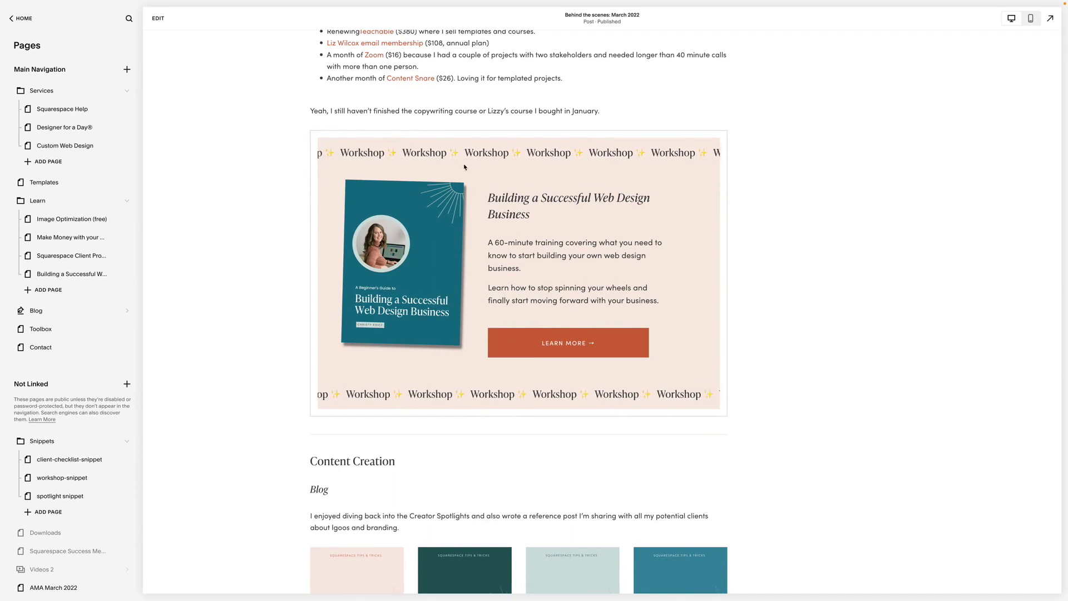
left_click(621, 341)
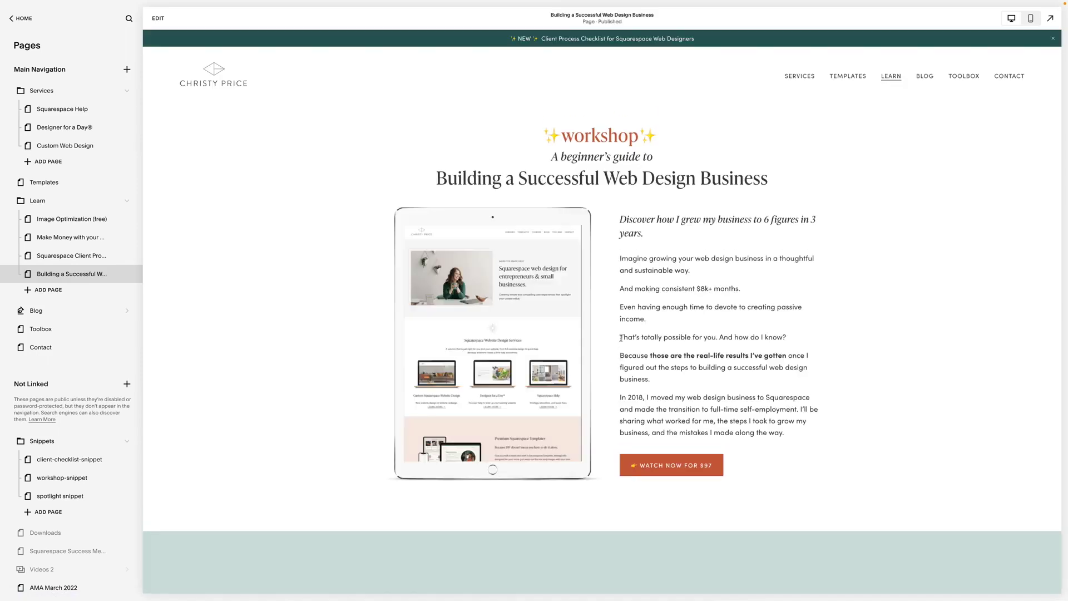
View the client-checklist-snippet page from the Snippets folder, then return to the Blog page.
left_click(61, 467)
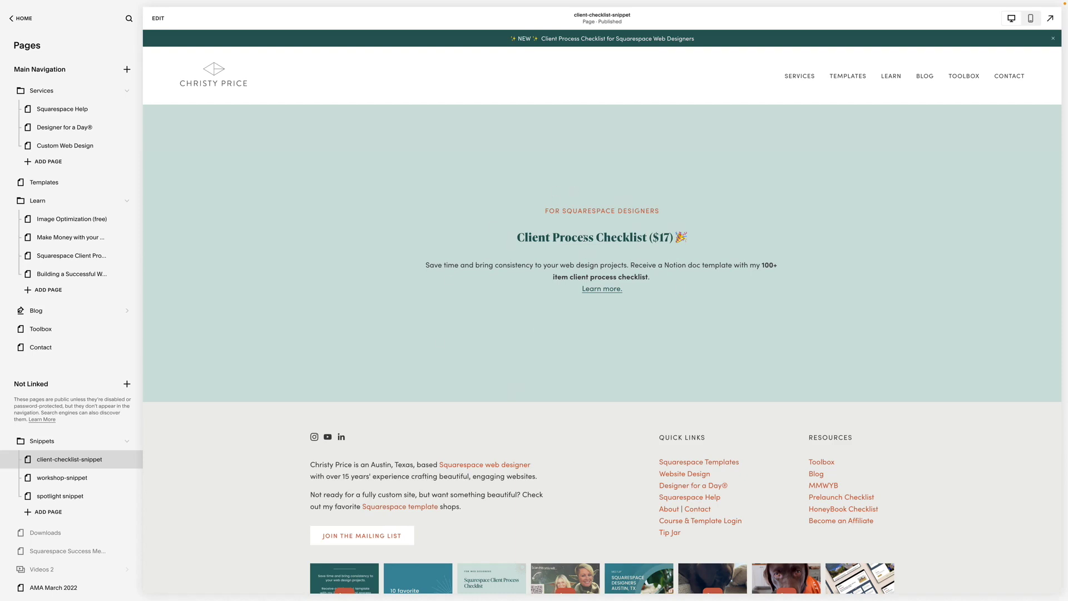
left_click(923, 78)
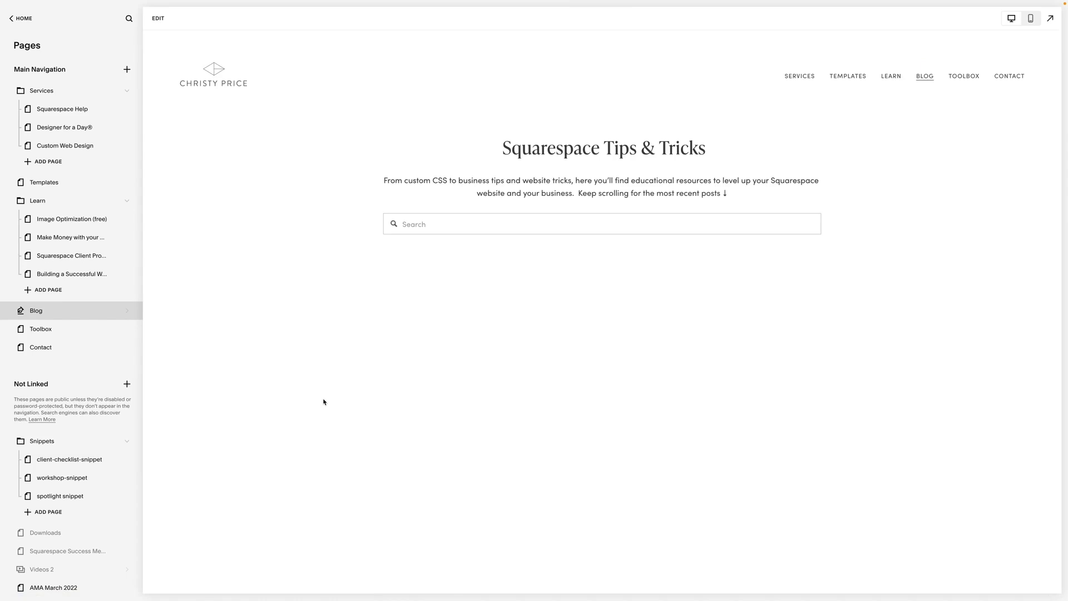
In '10 favorite font pairings', follow the Client Process Checklist section to the $17 checklist page.
scroll(325, 404, "down", 5)
left_click(431, 472)
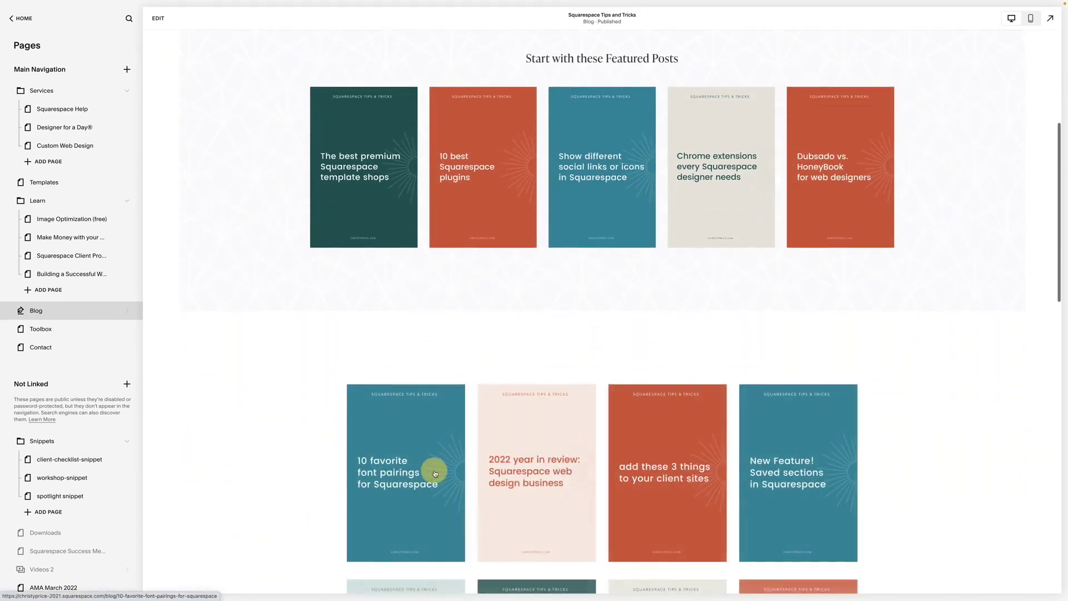
scroll(494, 400, "down", 20)
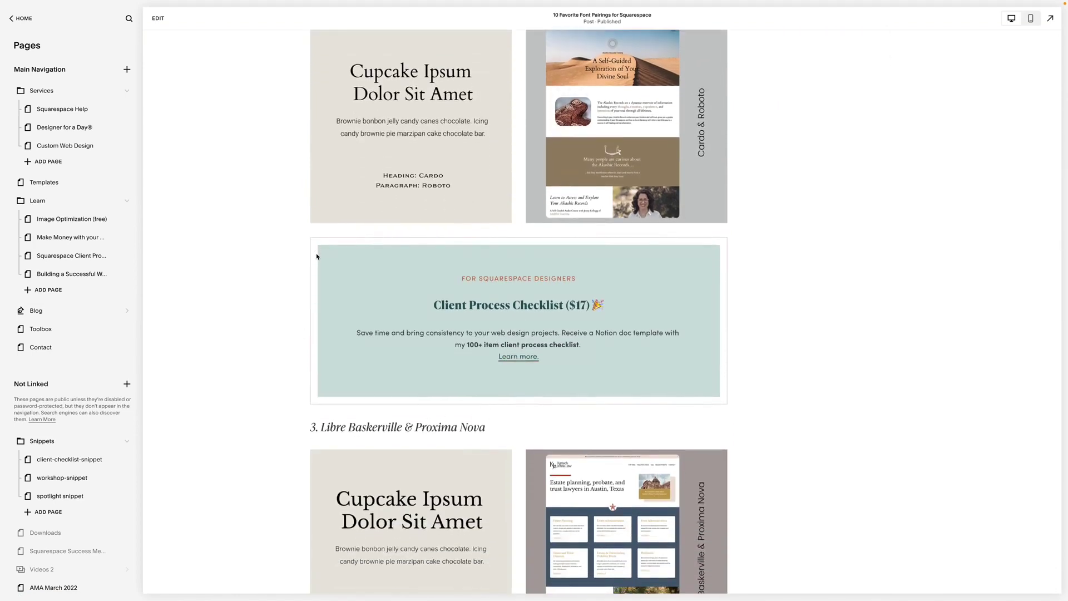
left_click(521, 356)
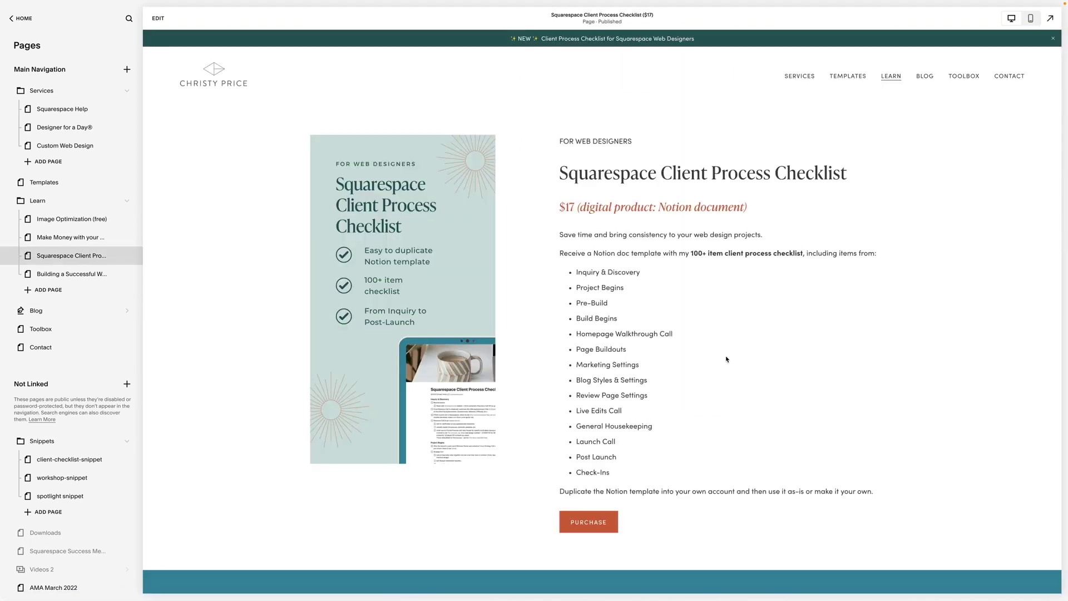
Show the spotlight snippet page with its '🎉 FLASH SALE 🎉 20% OFF' banner.
left_click(60, 497)
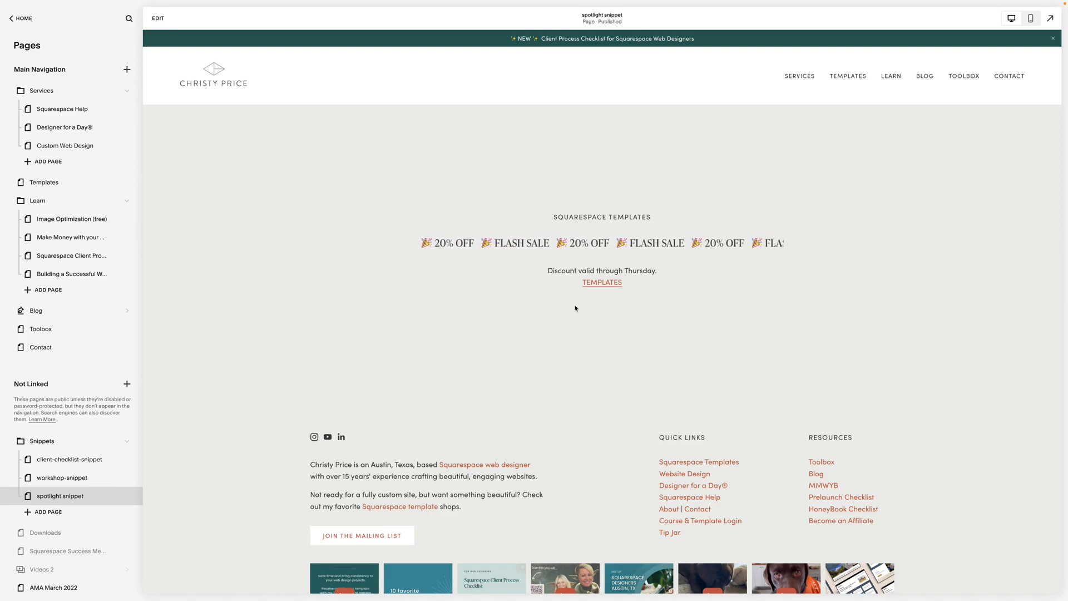
left_click(86, 460)
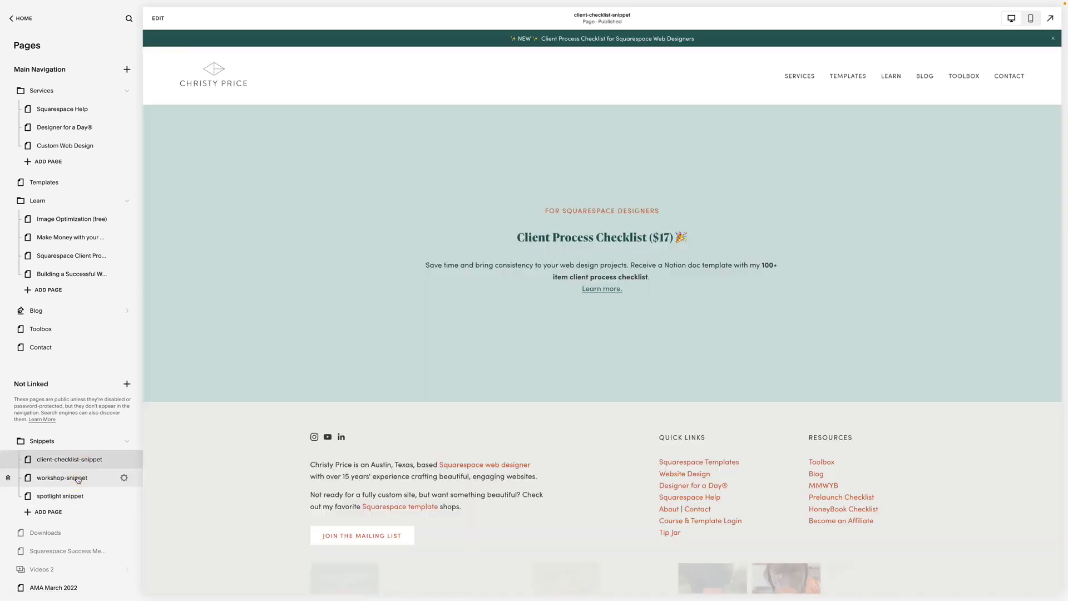
left_click(78, 479)
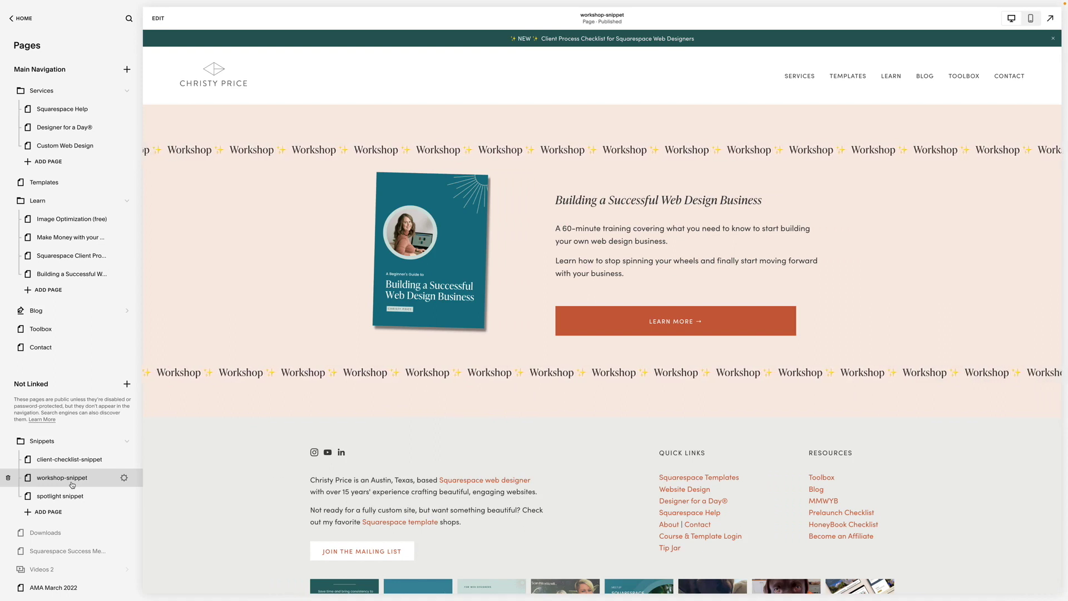
left_click(38, 499)
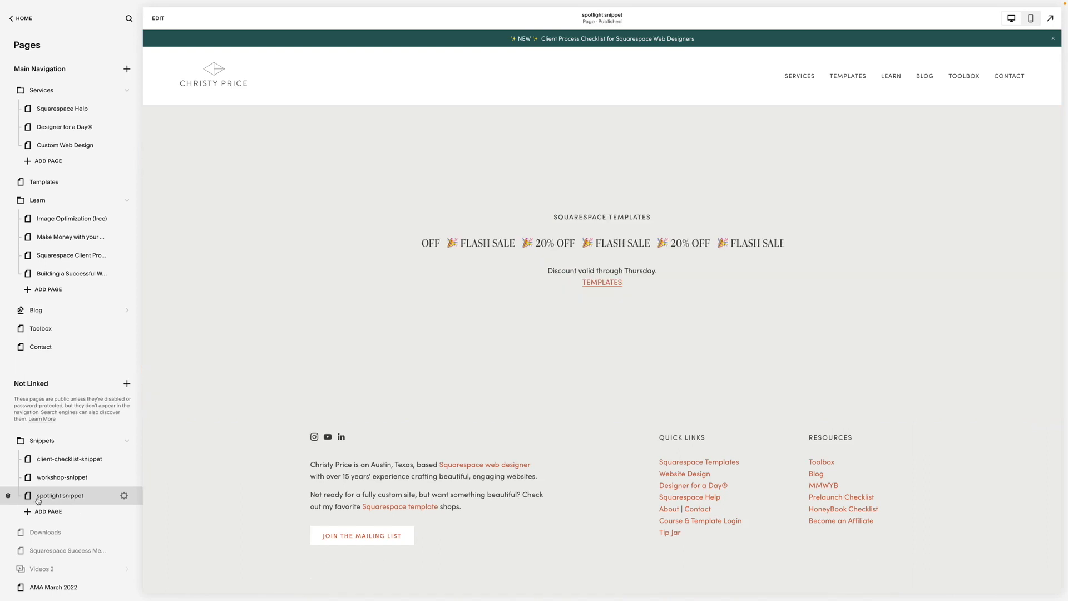